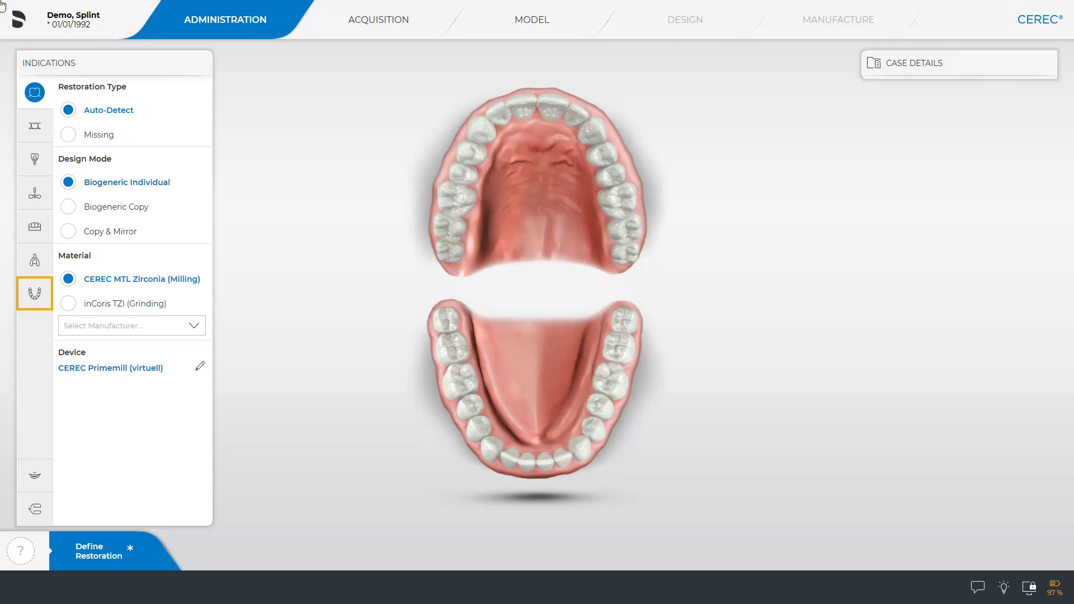
- Choose the Splint indication, place a splint on the upper jaw, and advance to Acquisition
click(33, 294)
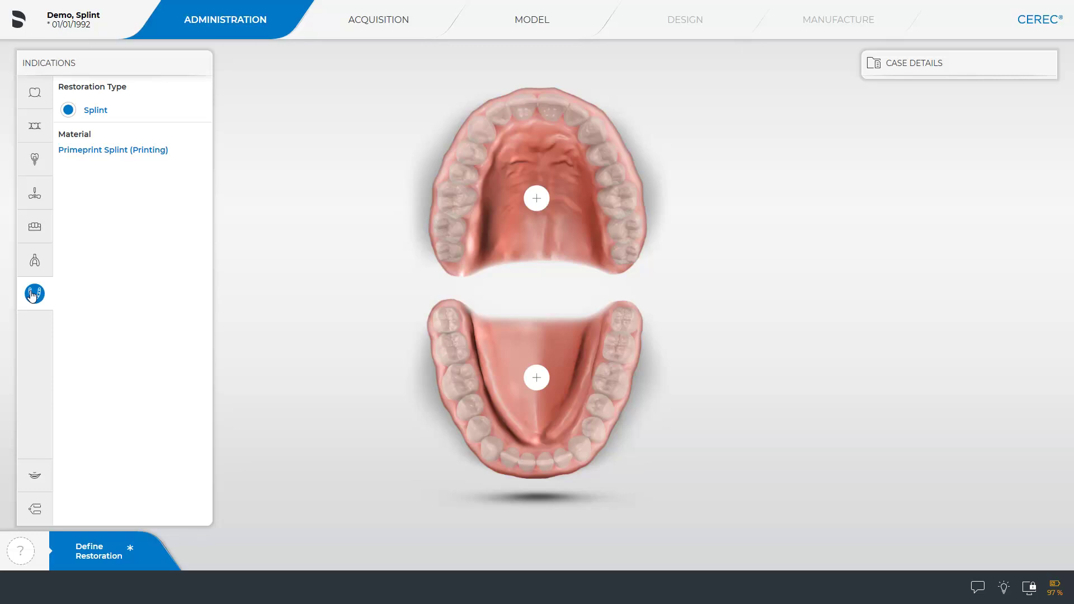
click(536, 199)
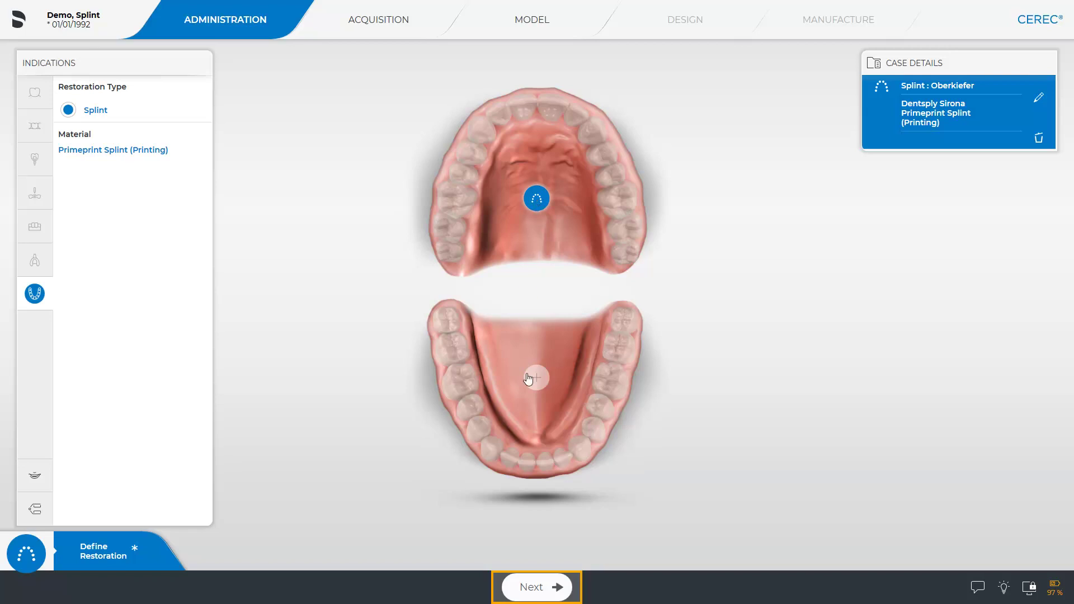
click(528, 590)
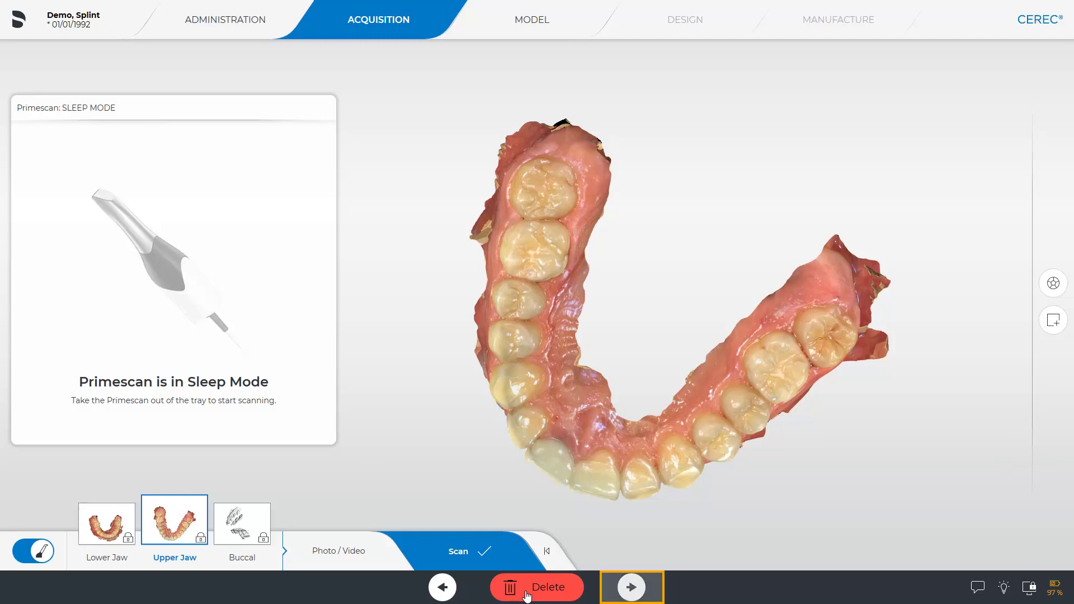
- Advance to the Model phase and launch the splint design app from Tools
click(630, 592)
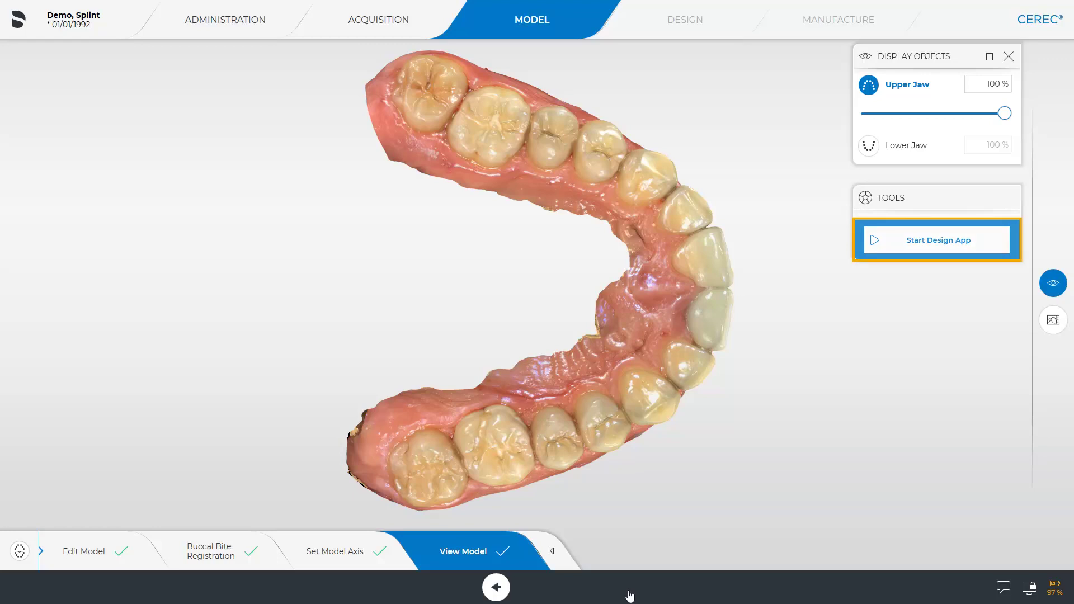
click(929, 244)
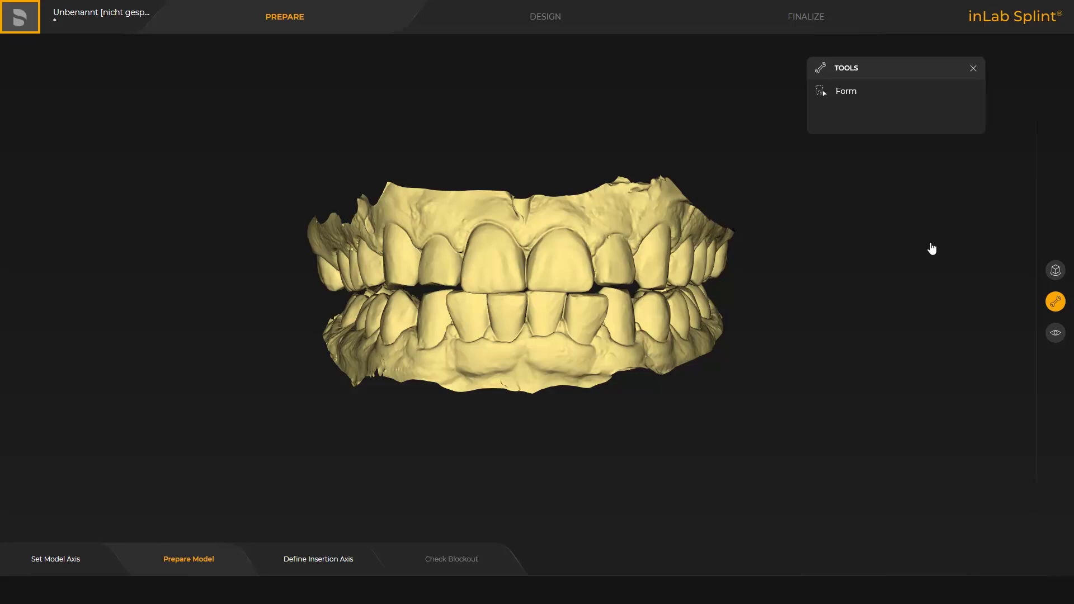
- Save the case to the Desktop as 'Splint Demo Video Tutorial'
click(21, 21)
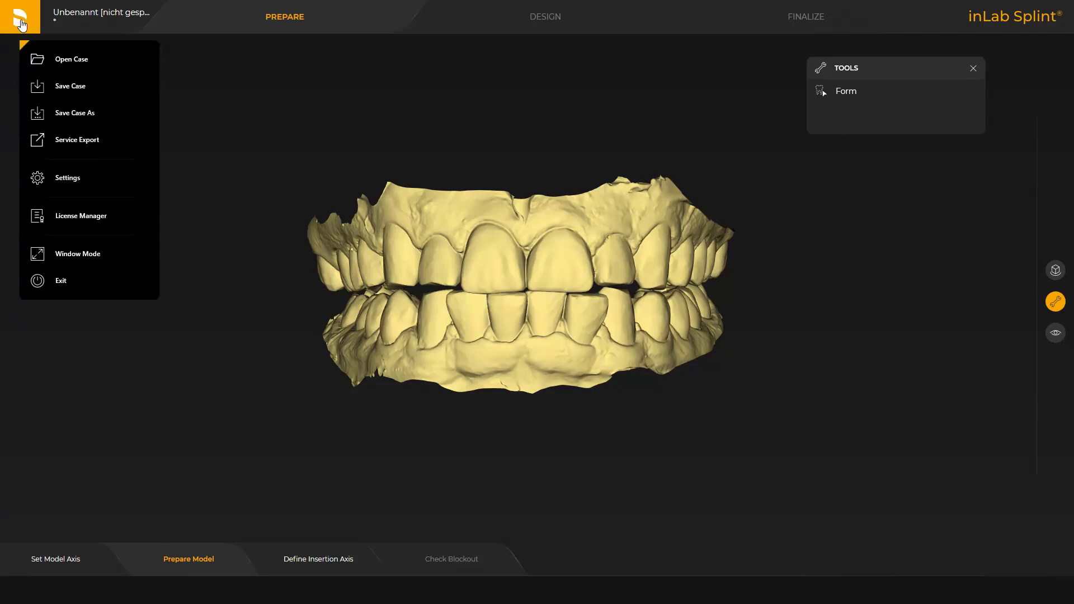
click(52, 86)
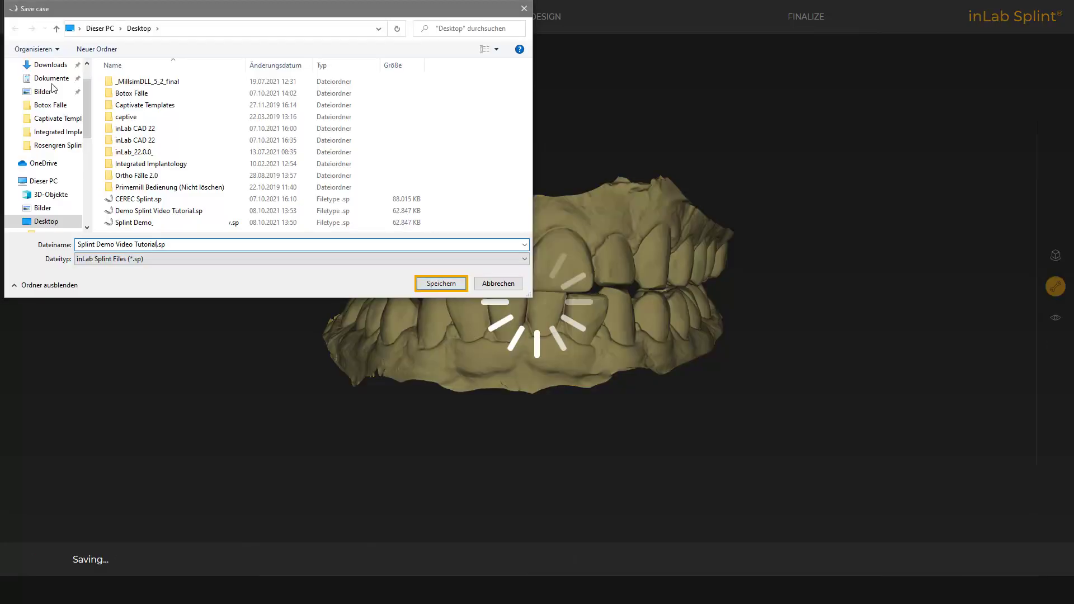
click(441, 284)
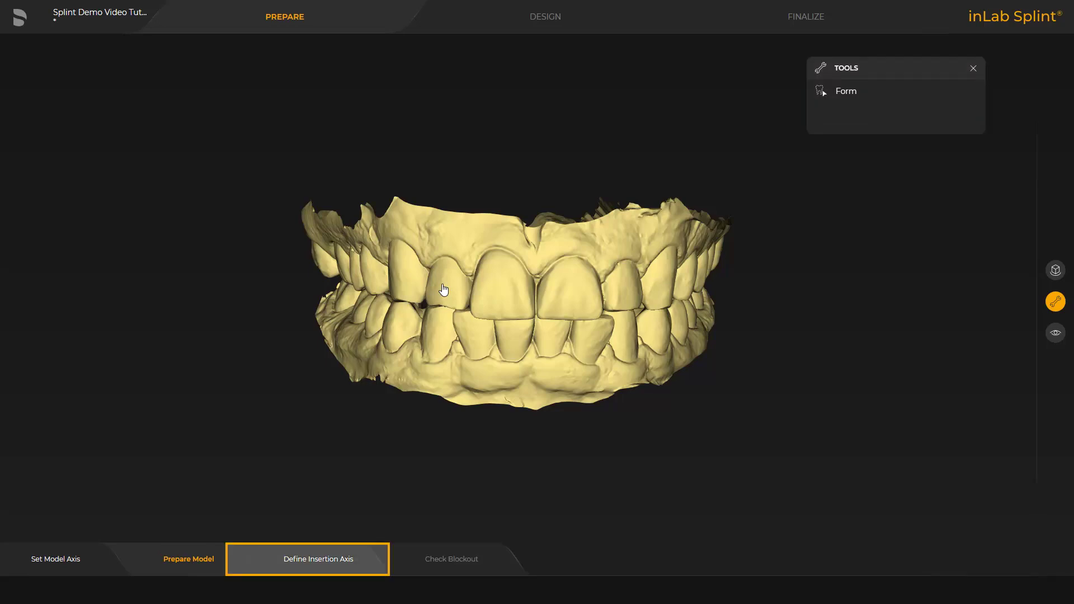
- Set the upper jaw's insertion axis by rotating the model, checking undercuts at 0.20 mm clearance
click(341, 562)
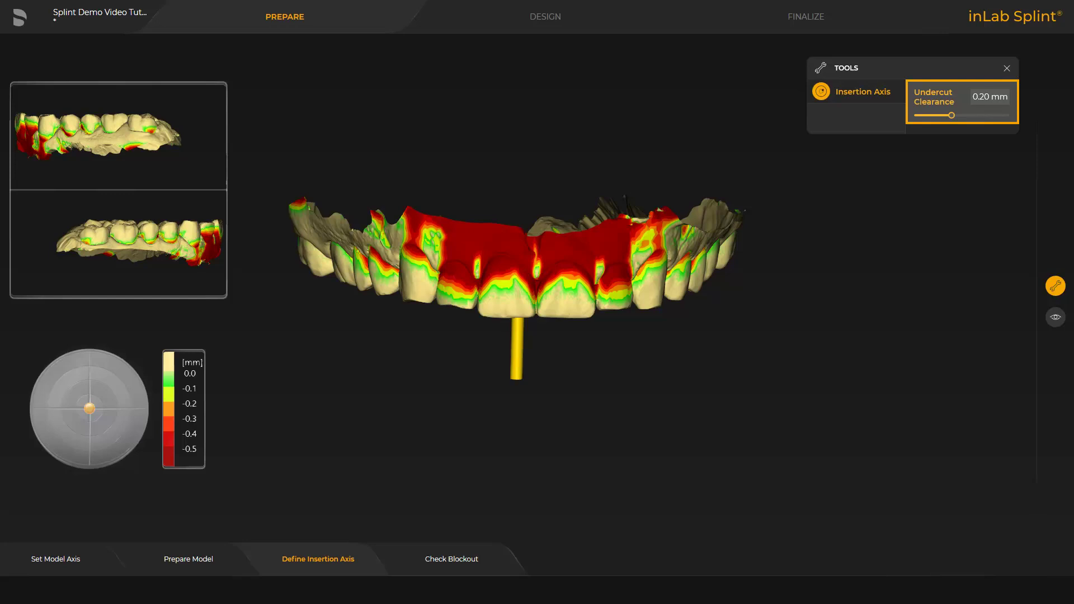
mouse_move(516, 378)
mouse_down()
mouse_move(538, 427)
mouse_move(548, 371)
mouse_move(539, 401)
mouse_move(527, 378)
mouse_up()
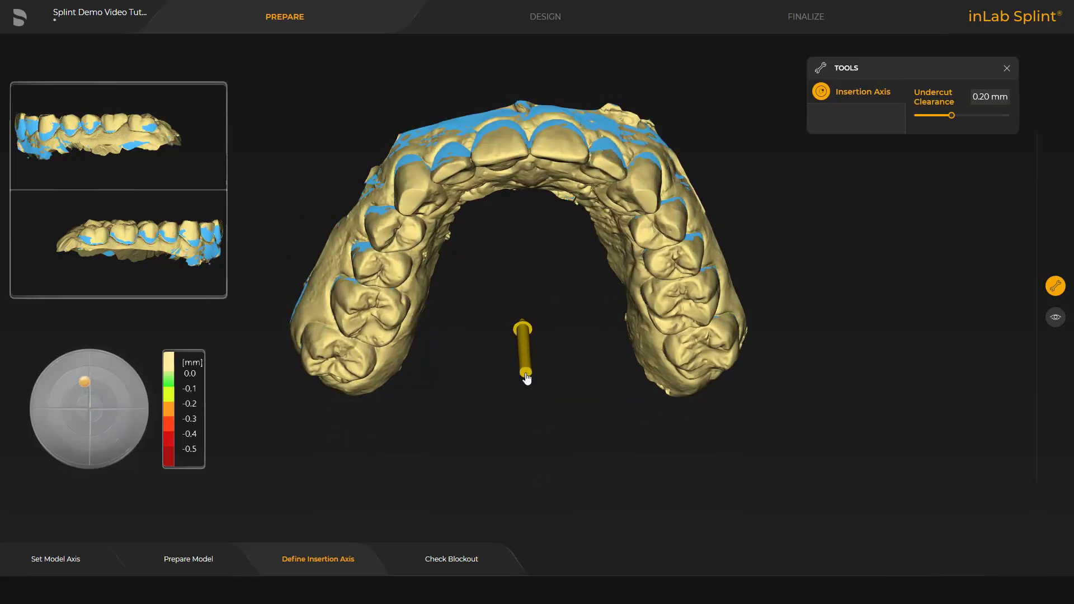
drag(539, 286, 539, 352)
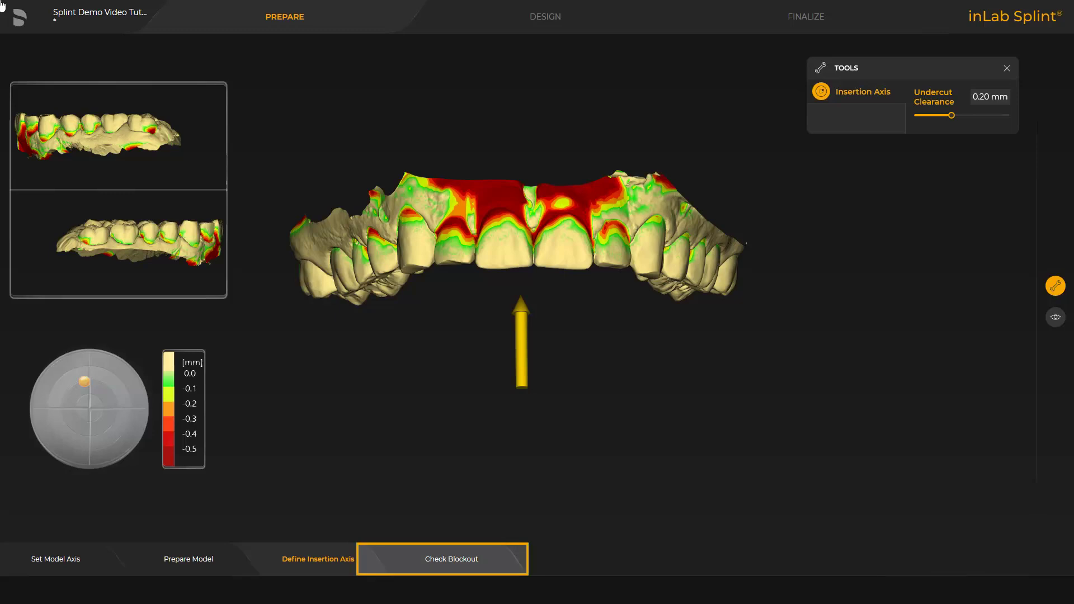
- Review the blocked-out upper jaw with Check Blockout and Reline, then proceed to DESIGN
click(459, 560)
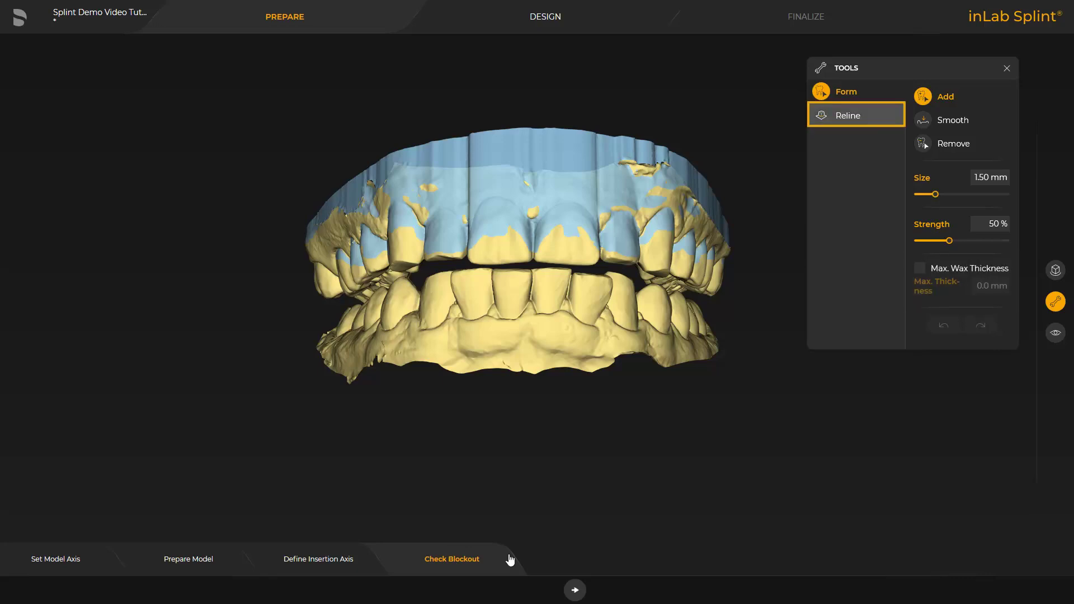
click(849, 118)
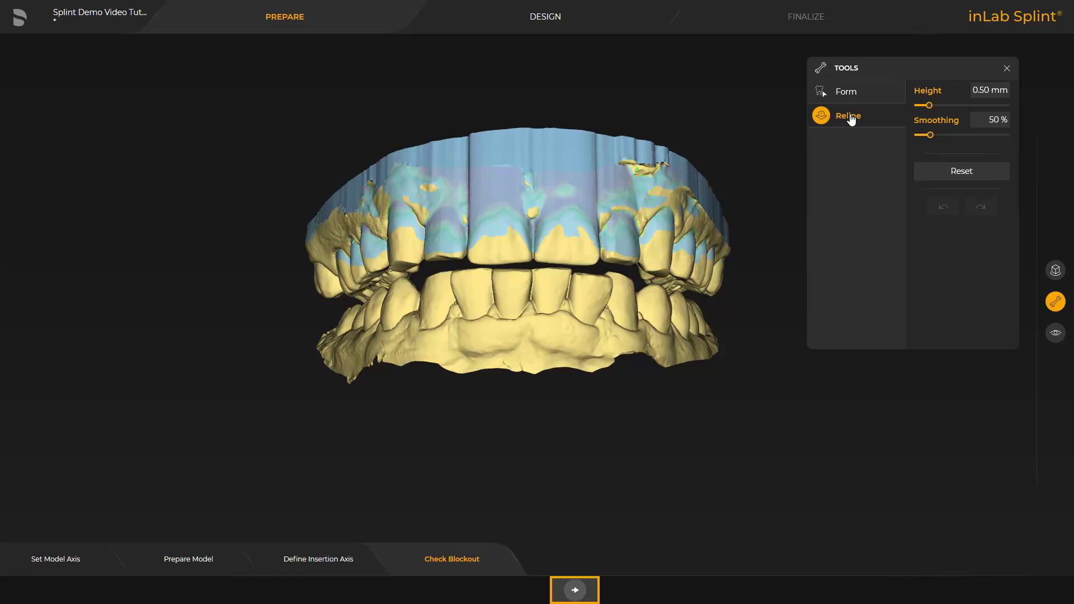
click(575, 590)
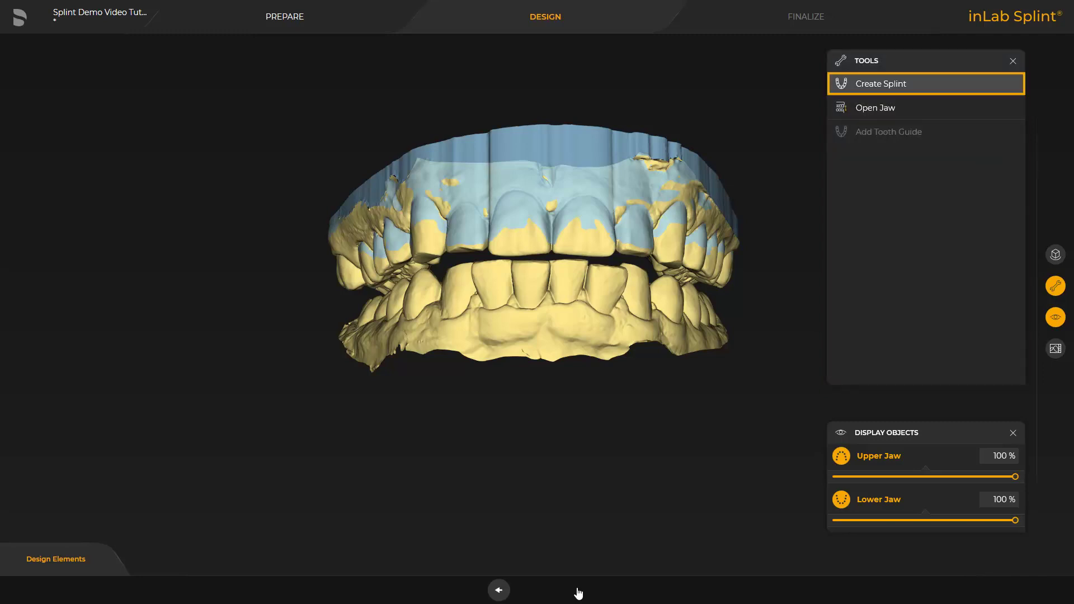
- Choose Create by Plane to define the splint border and hide the lower jaw
click(864, 86)
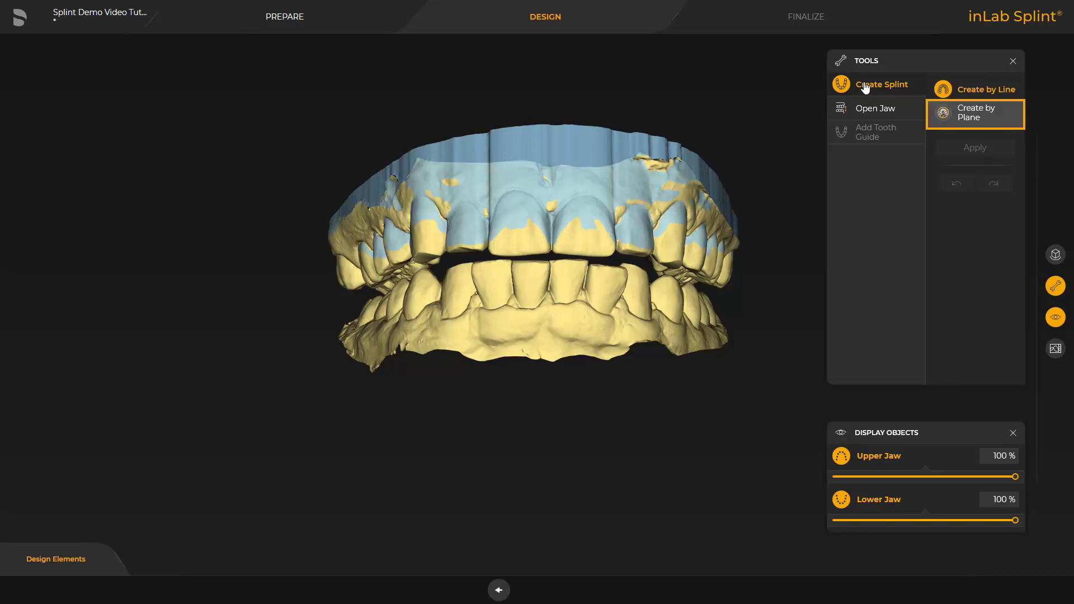
click(950, 113)
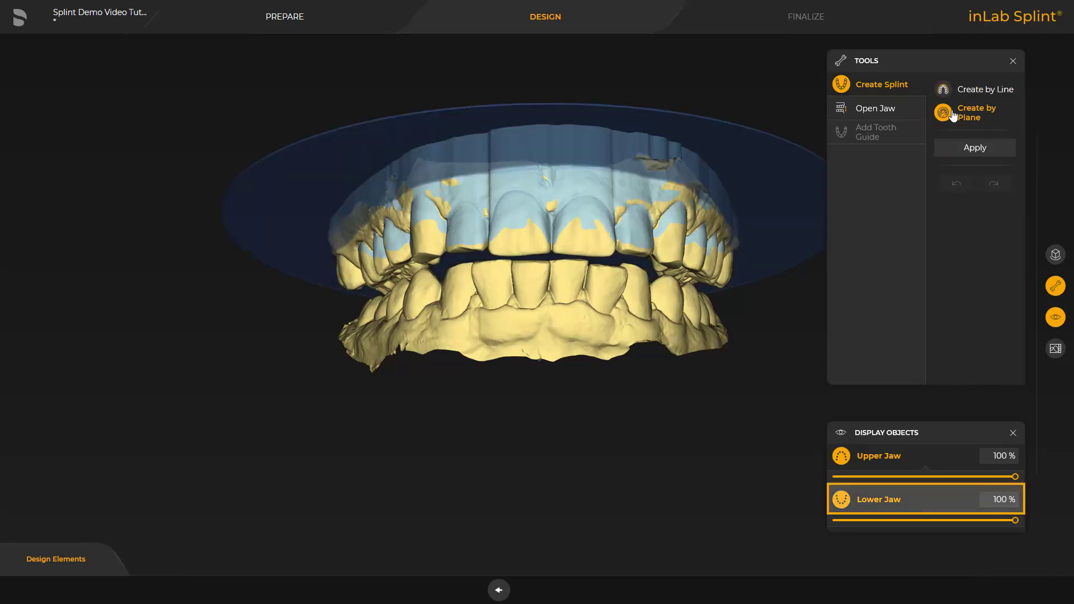
click(841, 498)
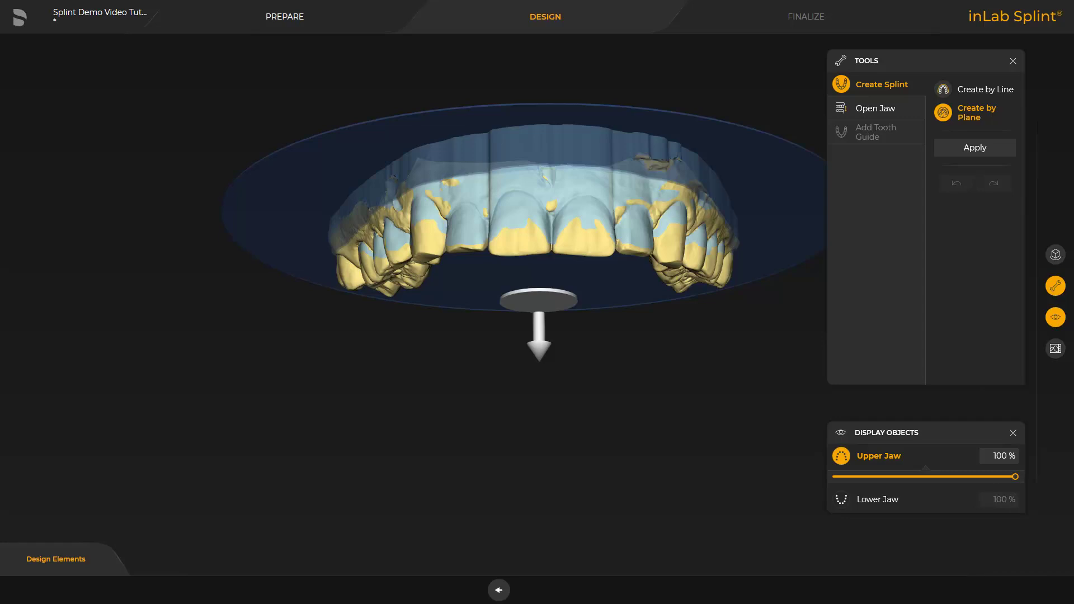
- Position the cutting plane beneath the upper jaw, tilting it at the front, and generate the splint
drag(539, 330, 540, 362)
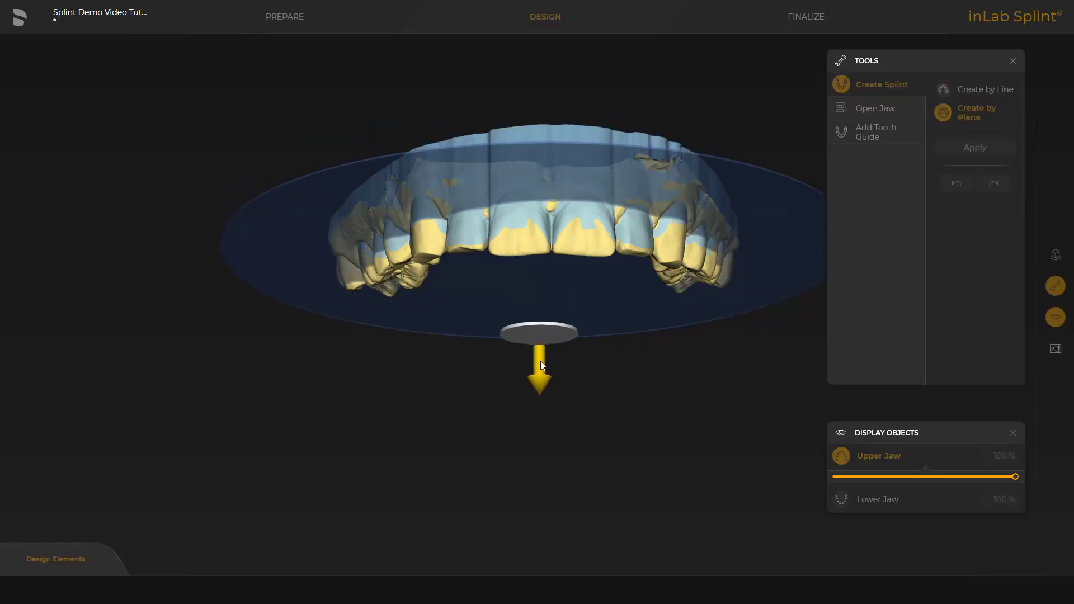
middle_drag(531, 539, 532, 347)
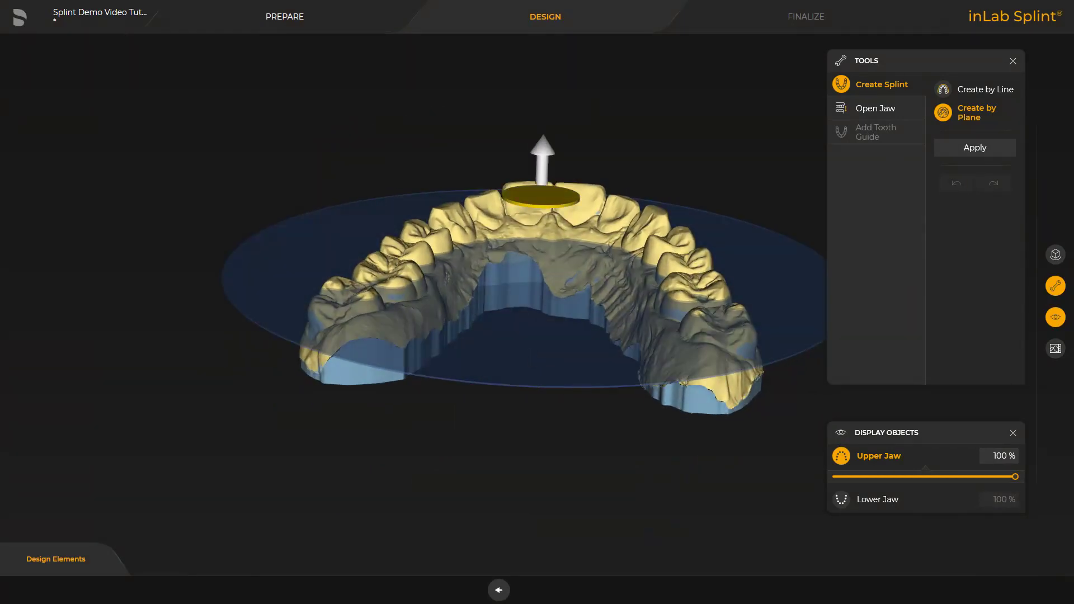
drag(539, 207, 534, 227)
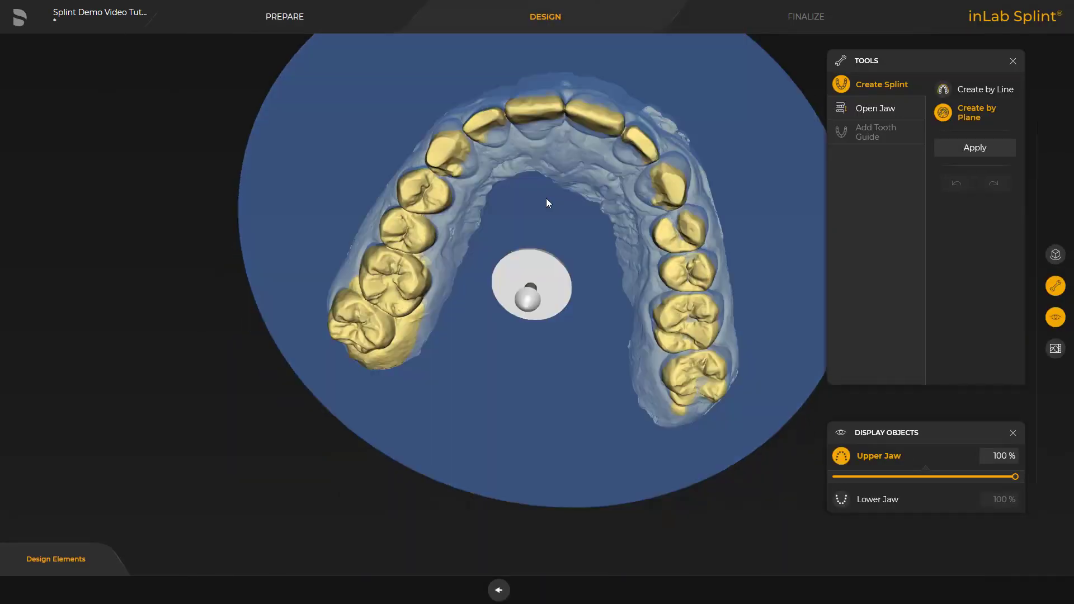
right_drag(547, 203, 542, 280)
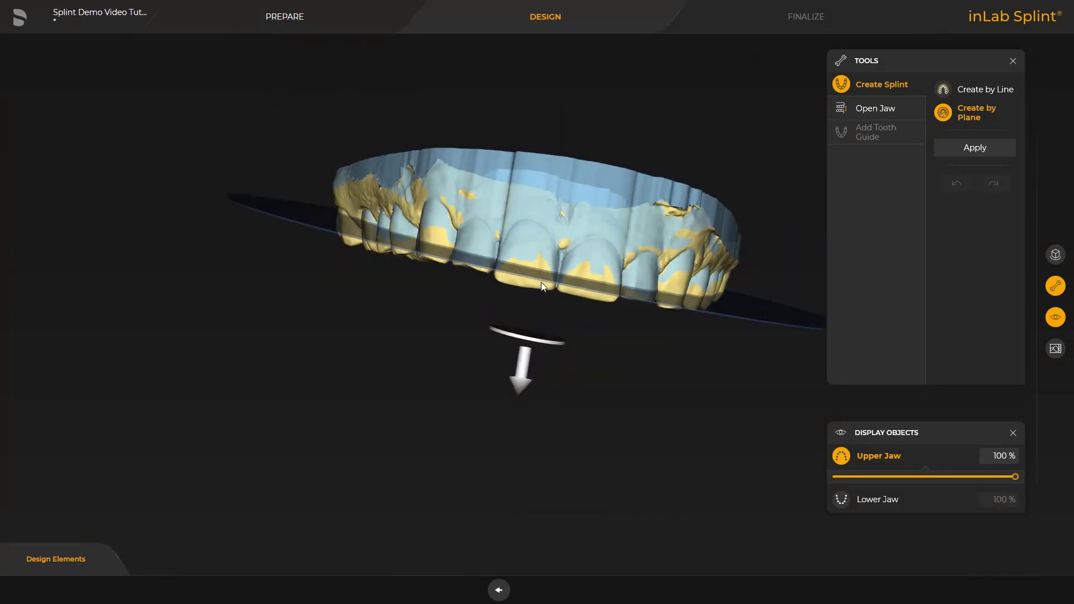
right_drag(278, 295, 288, 326)
drag(539, 359, 539, 357)
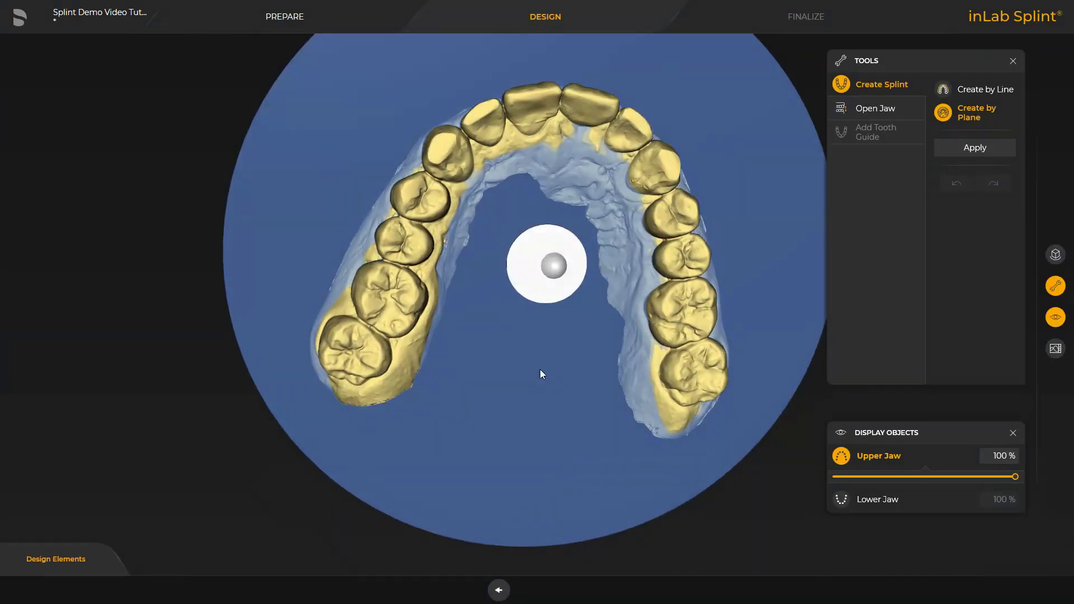
right_drag(545, 342, 515, 484)
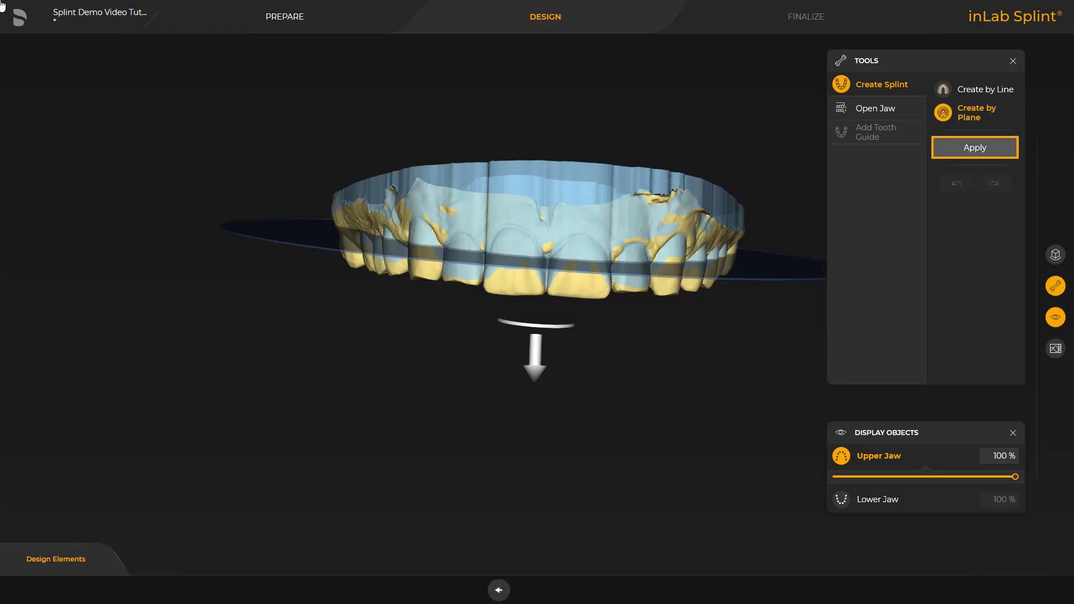
click(974, 148)
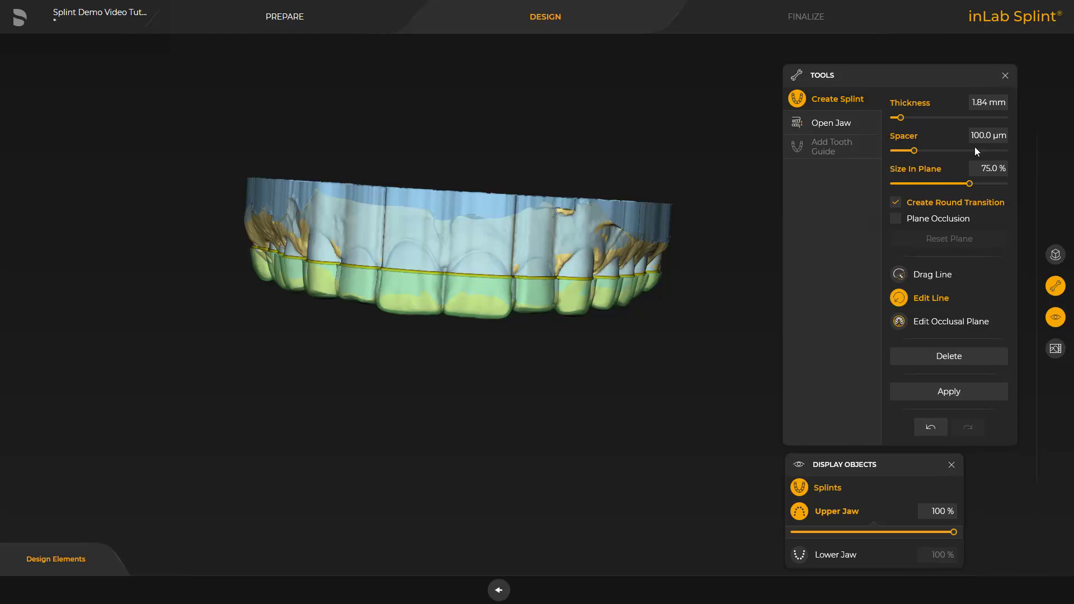
- Apply the splint outline at 1.50 mm thickness with a 100.0 µm spacer and inspect the result
click(928, 384)
middle_drag(545, 306, 507, 381)
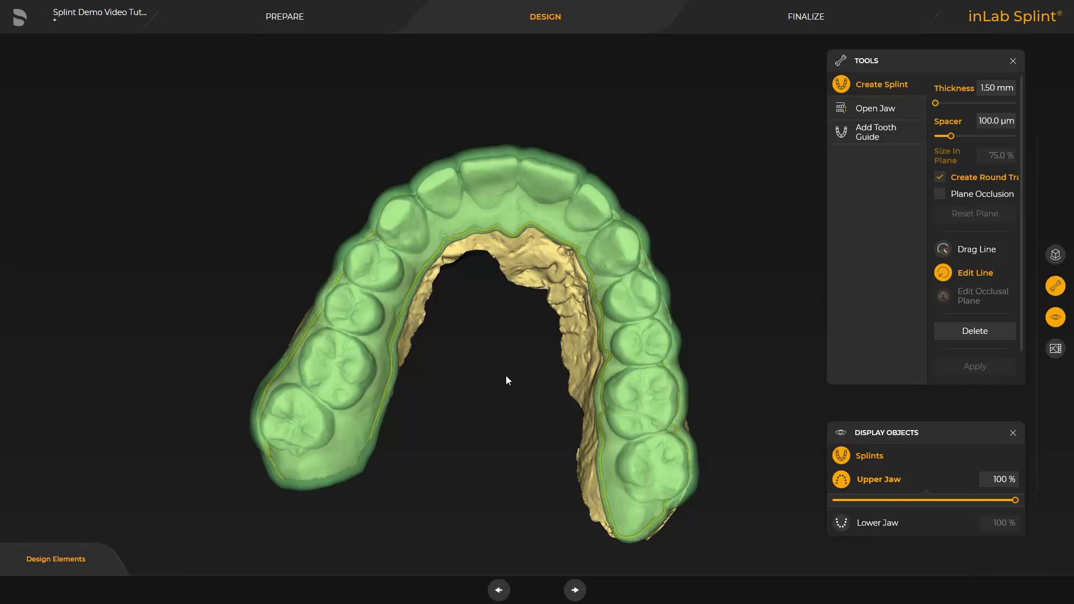
right_drag(508, 380, 507, 414)
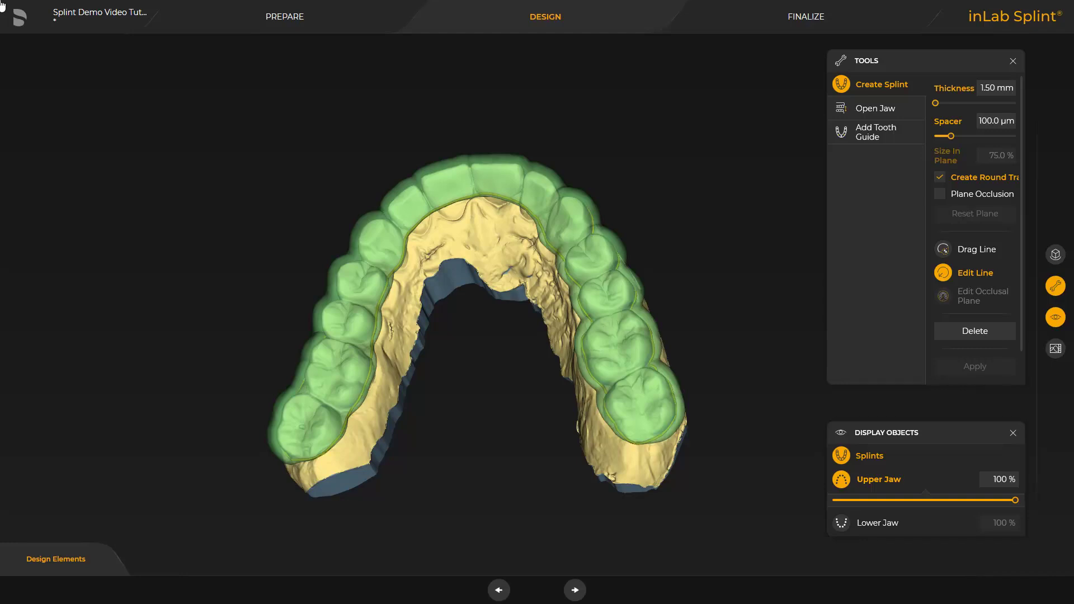
right_drag(492, 97, 417, 492)
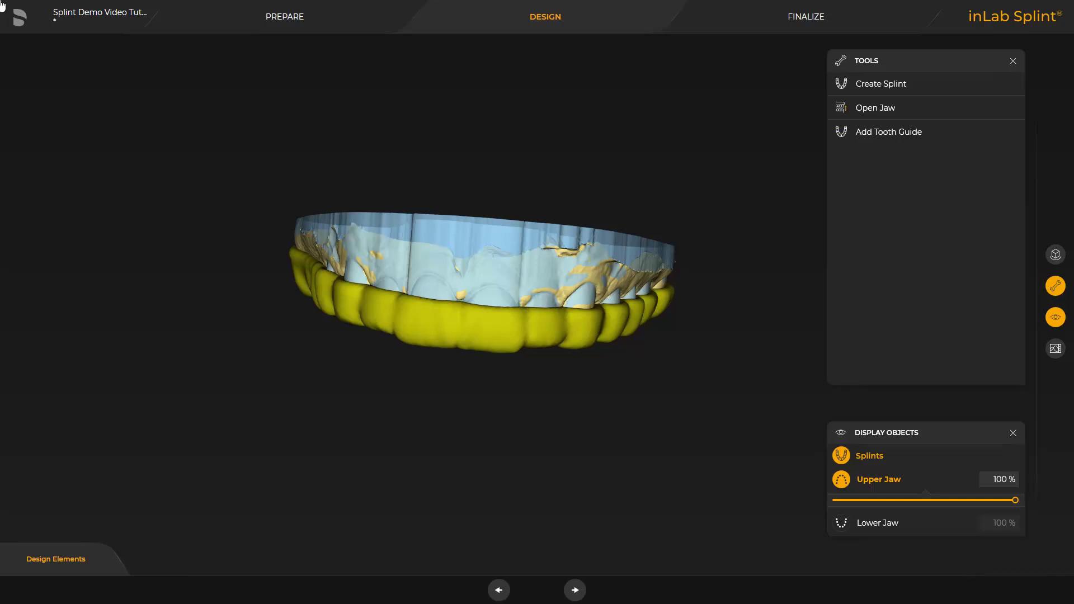
- Show the lower jaw with Open Jaw, add the tooth guide, and advance to FINALIZE
click(882, 112)
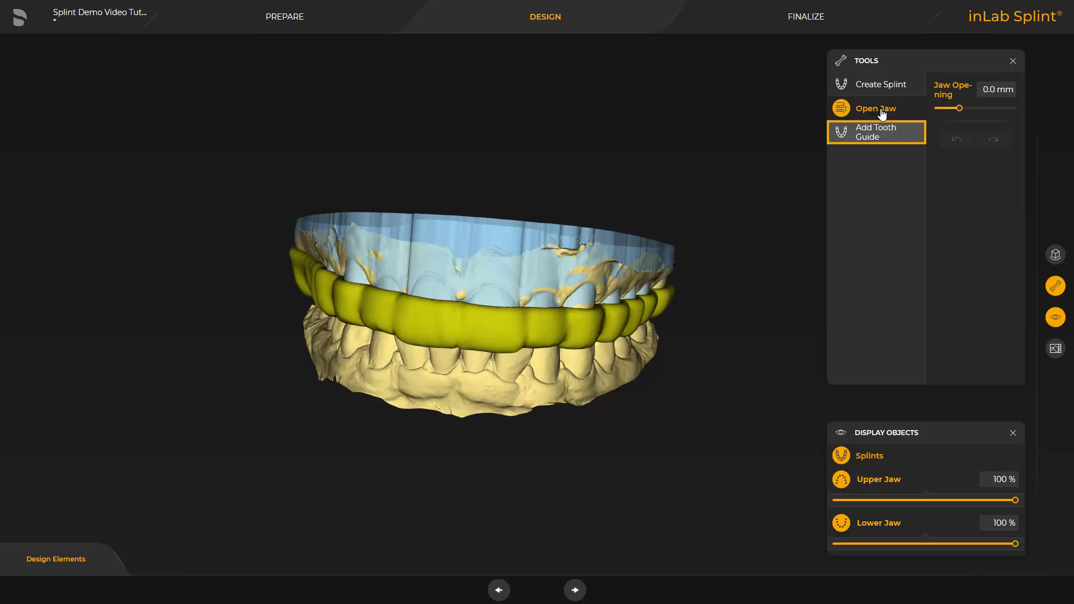
click(874, 139)
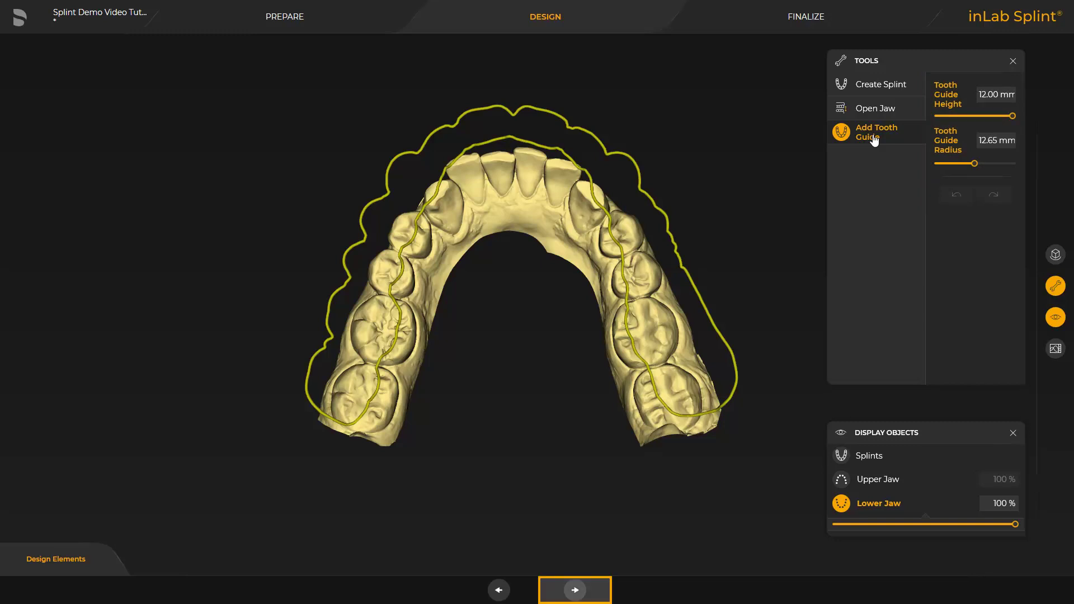
click(573, 591)
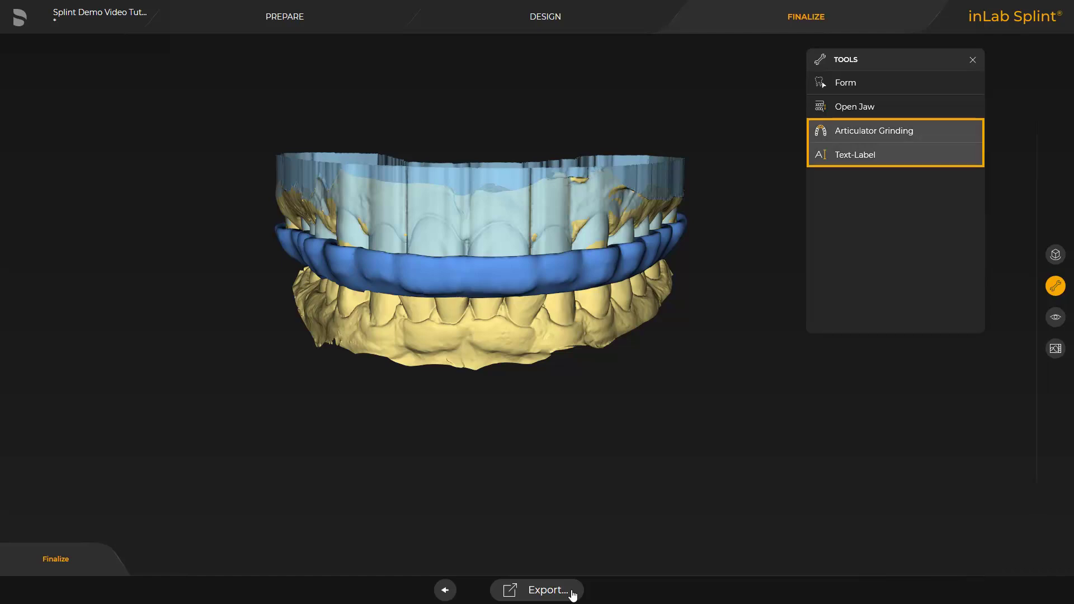
- Apply articulator grinding with 105 mm arms and 100 mm base, then inspect the ground splint
click(861, 133)
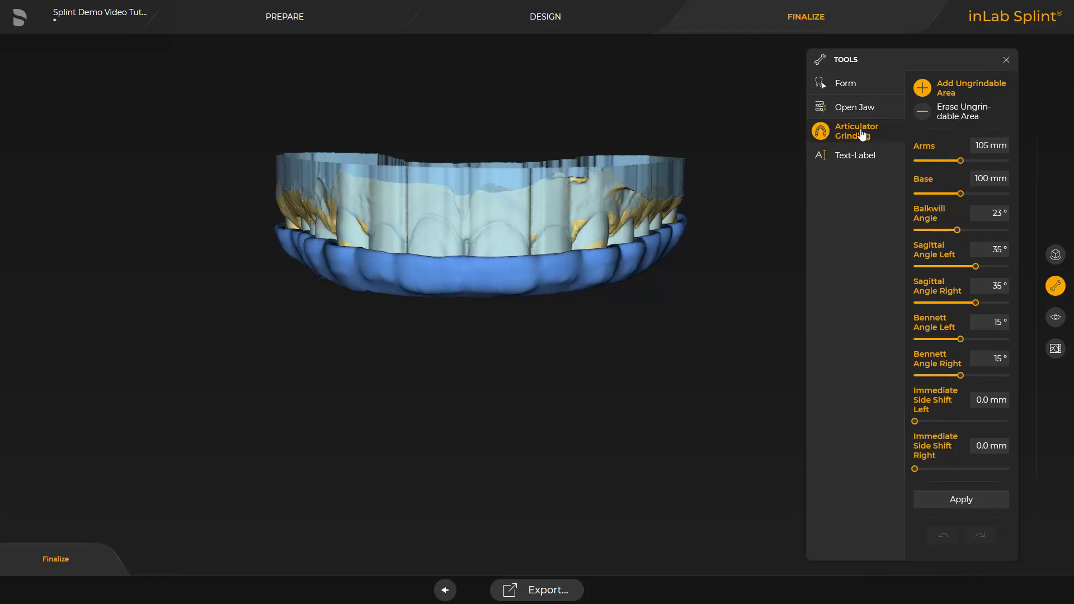
click(937, 507)
drag(463, 490, 355, 259)
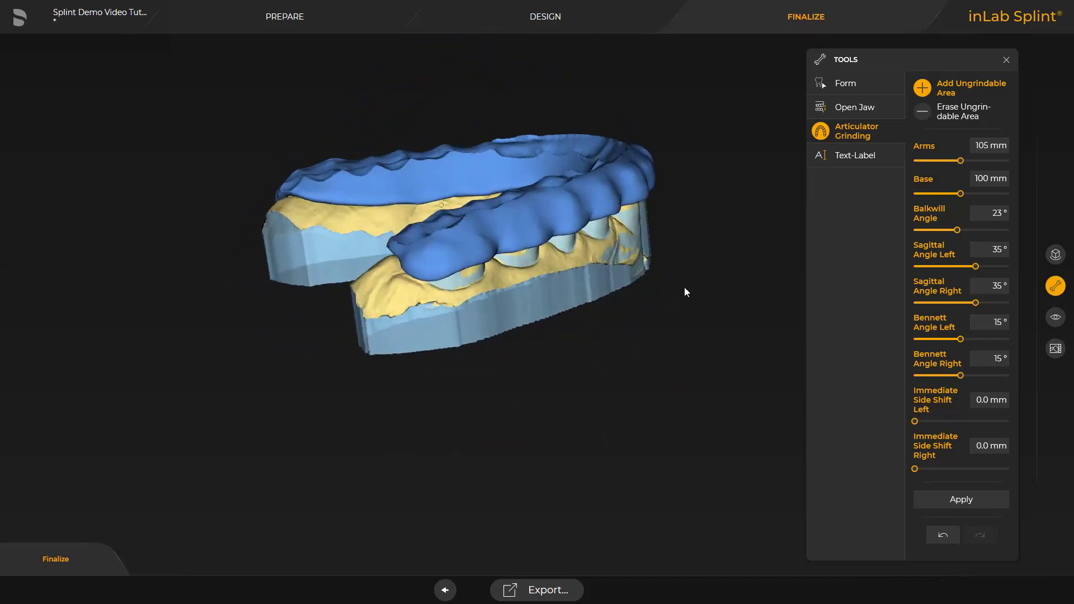
drag(686, 291, 680, 319)
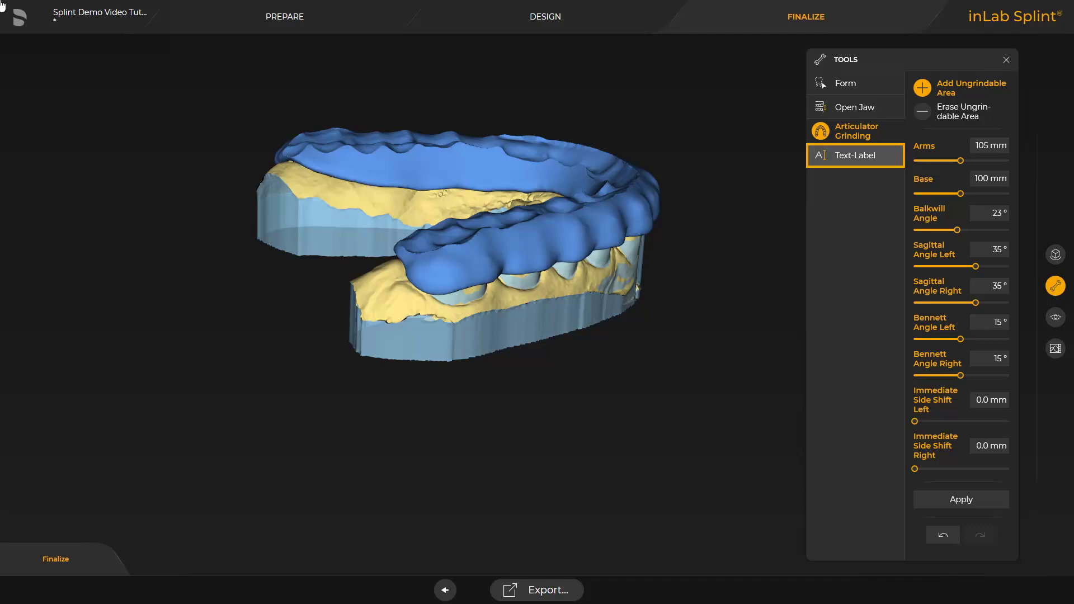
- Place a 'Dentsply Sirona' text label at 3.00 mm font size on the splint
click(864, 157)
text(Dentsply Sirona)
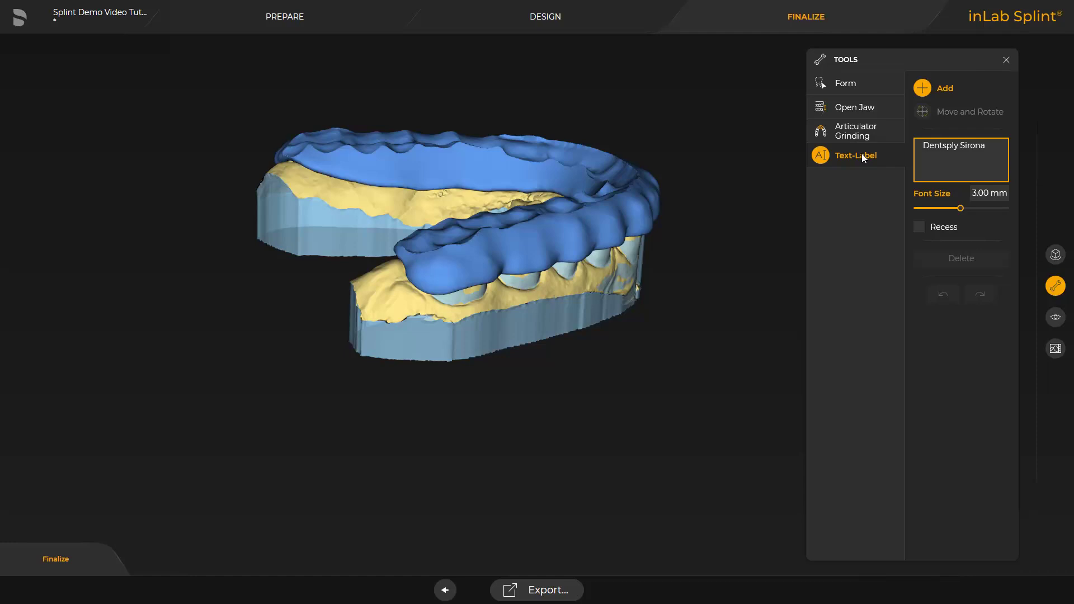
click(432, 178)
drag(324, 270, 546, 537)
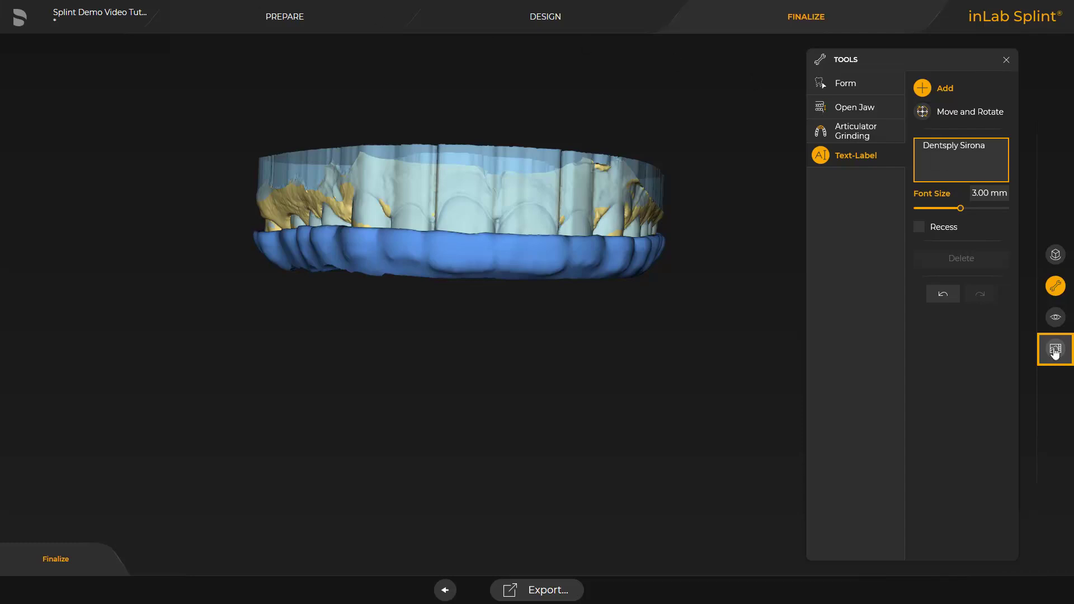
- Show the splint's wall thickness analysis, then export the splint to inLab CAM as a Primeprint item
click(1055, 349)
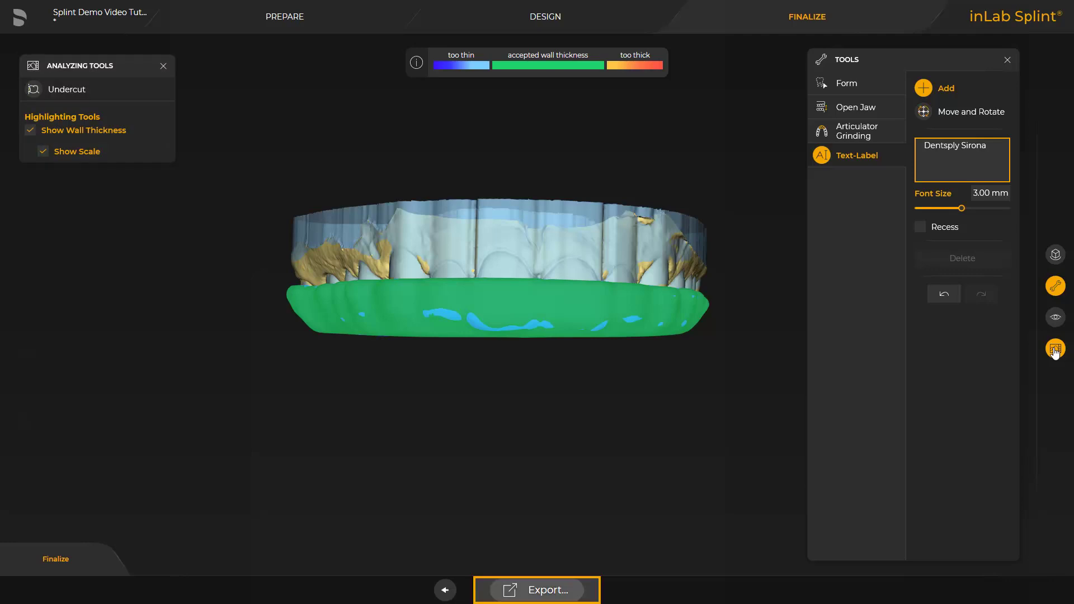
click(520, 591)
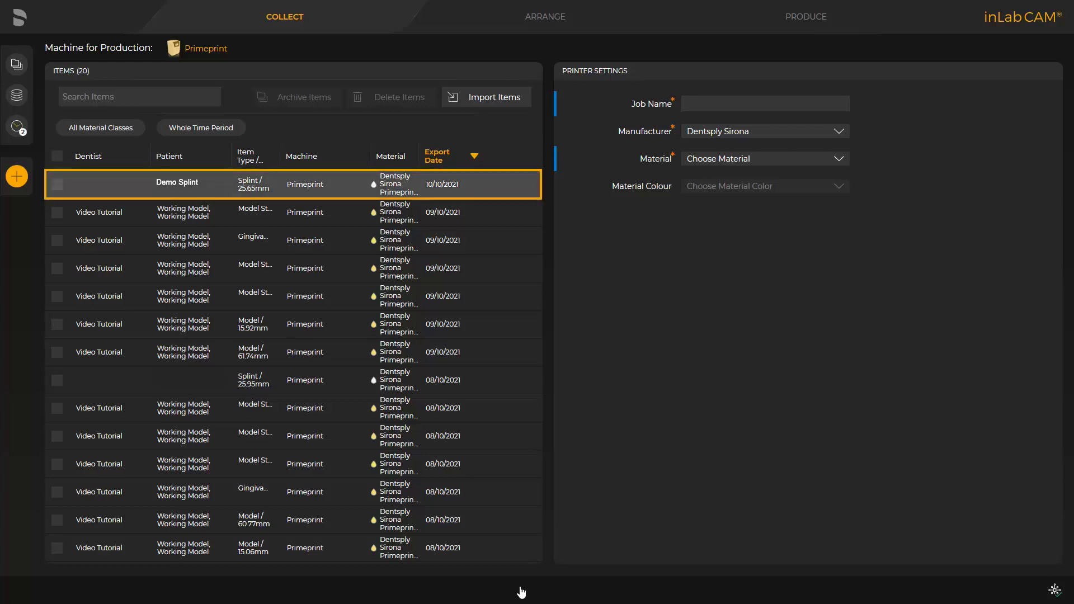
- Select the Demo Splint item and skip ahead to the Produce preview on the Primeprint build platform
click(57, 185)
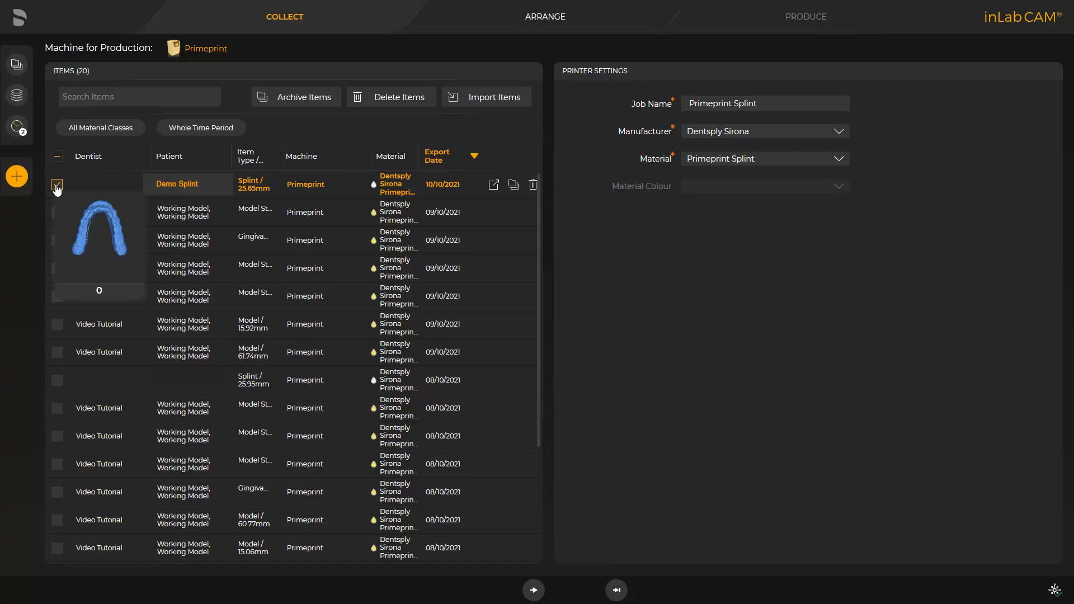
click(616, 590)
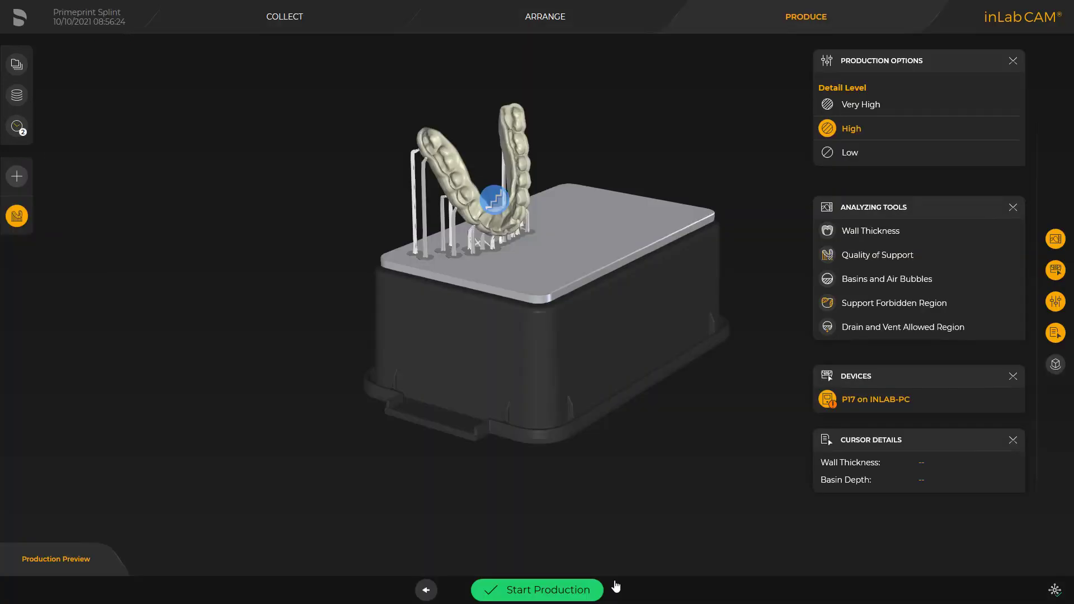